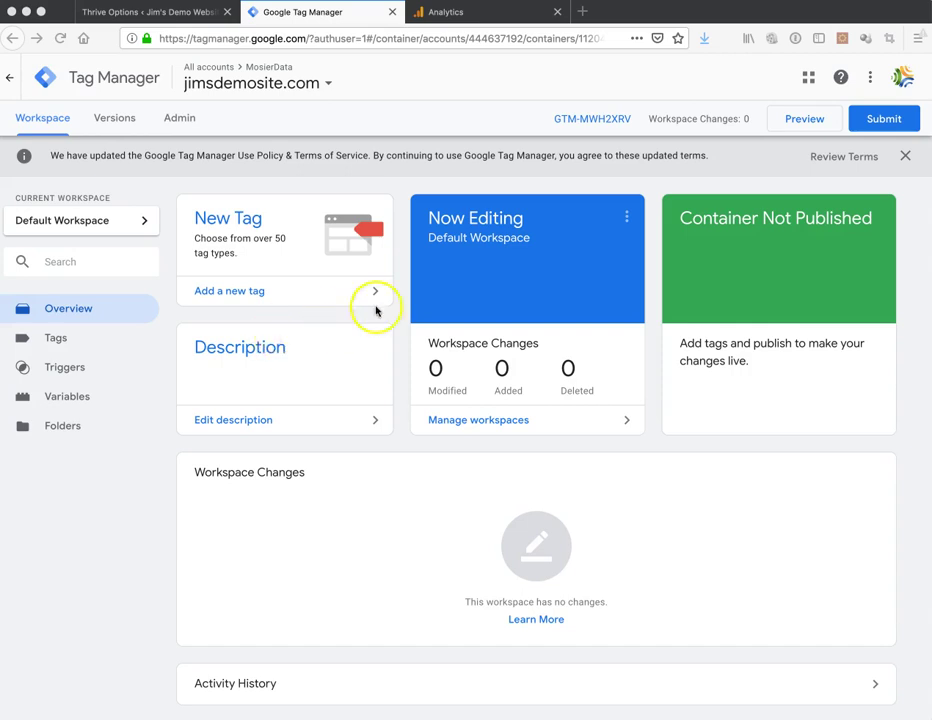
In Thrive's script settings, expand the body and header script boxes to inspect the GTM snippets
{"action": "left_click", "coordinate": [172, 14]}
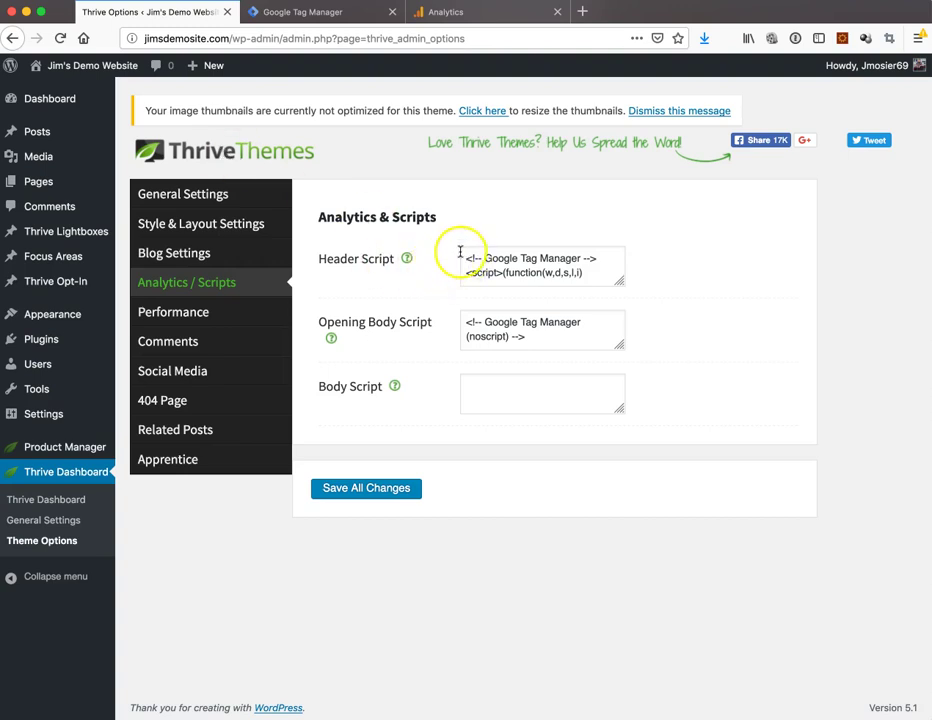
{"action": "left_click_drag", "start_coordinate": [618, 345], "coordinate": [822, 520]}
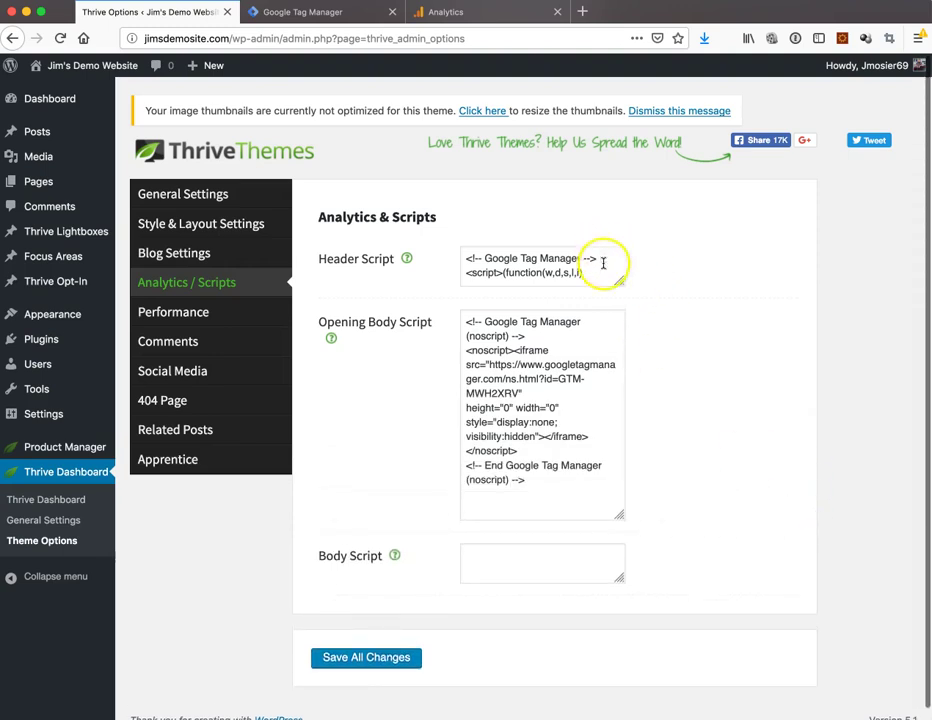
{"action": "left_click_drag", "start_coordinate": [618, 281], "coordinate": [659, 302]}
Shrink the body script box, save all script changes, and open the live demo site
{"action": "left_click_drag", "start_coordinate": [618, 535], "coordinate": [621, 393]}
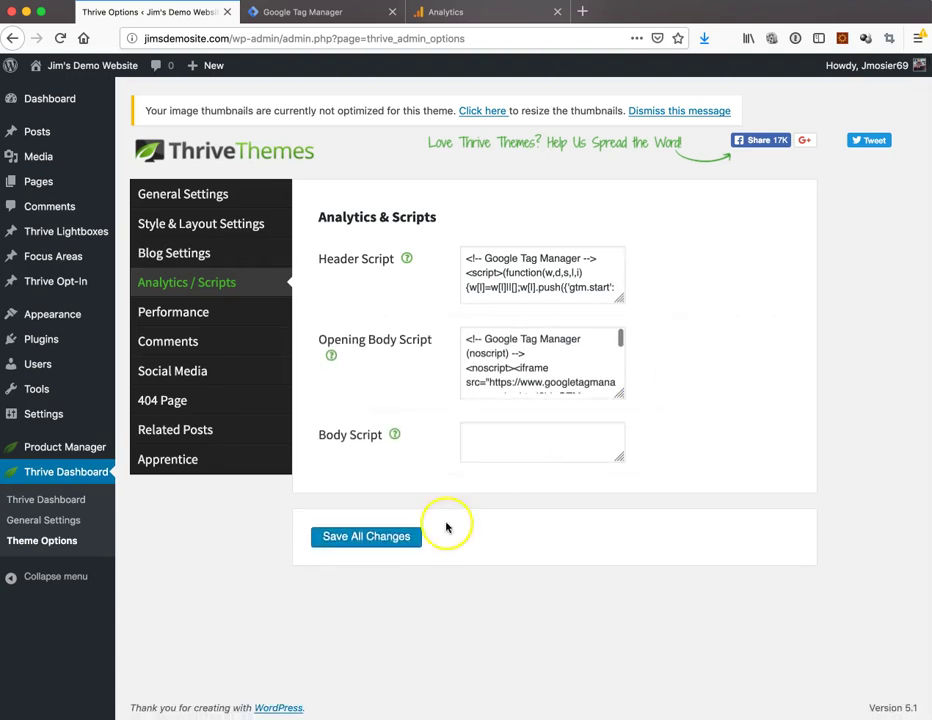
{"action": "left_click", "coordinate": [391, 537]}
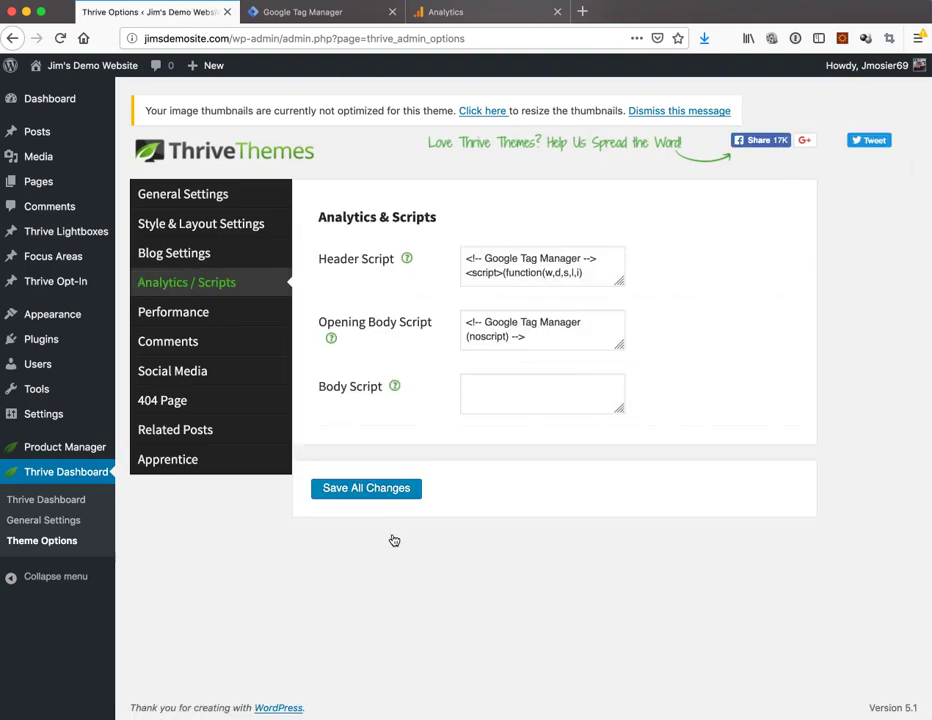
{"action": "left_click", "coordinate": [25, 103]}
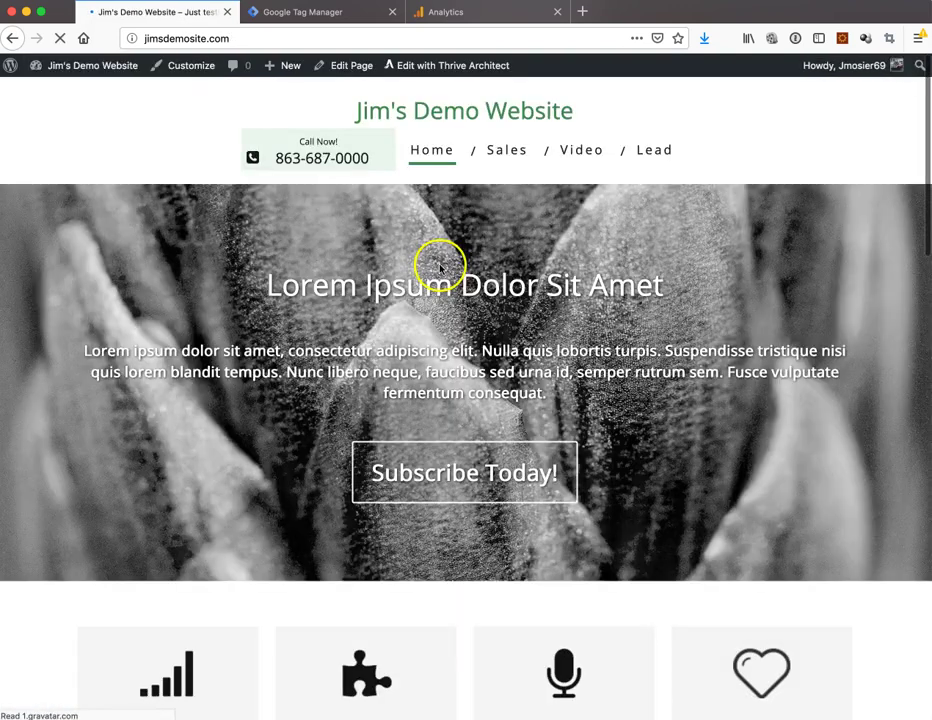
{"action": "right_click", "coordinate": [113, 117]}
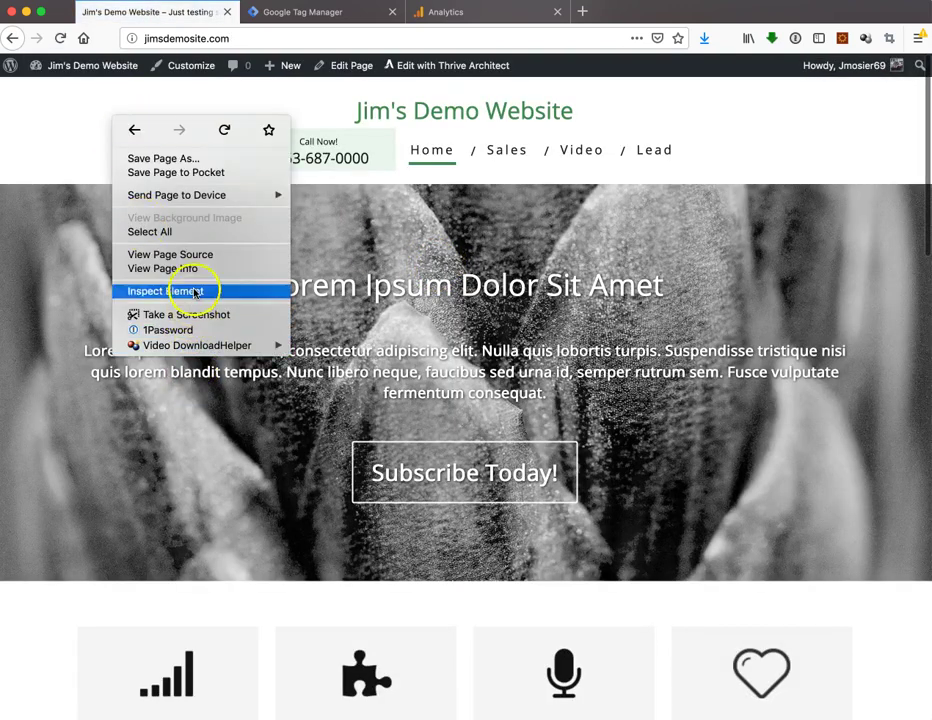
{"action": "left_click", "coordinate": [200, 254]}
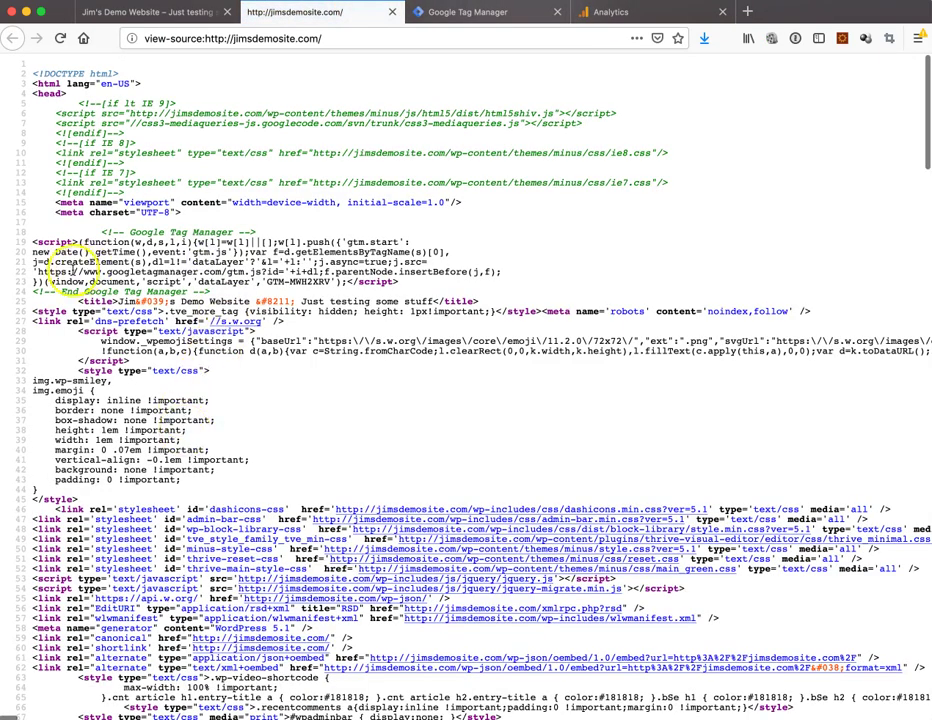
{"action": "left_click_drag", "start_coordinate": [100, 233], "coordinate": [370, 291]}
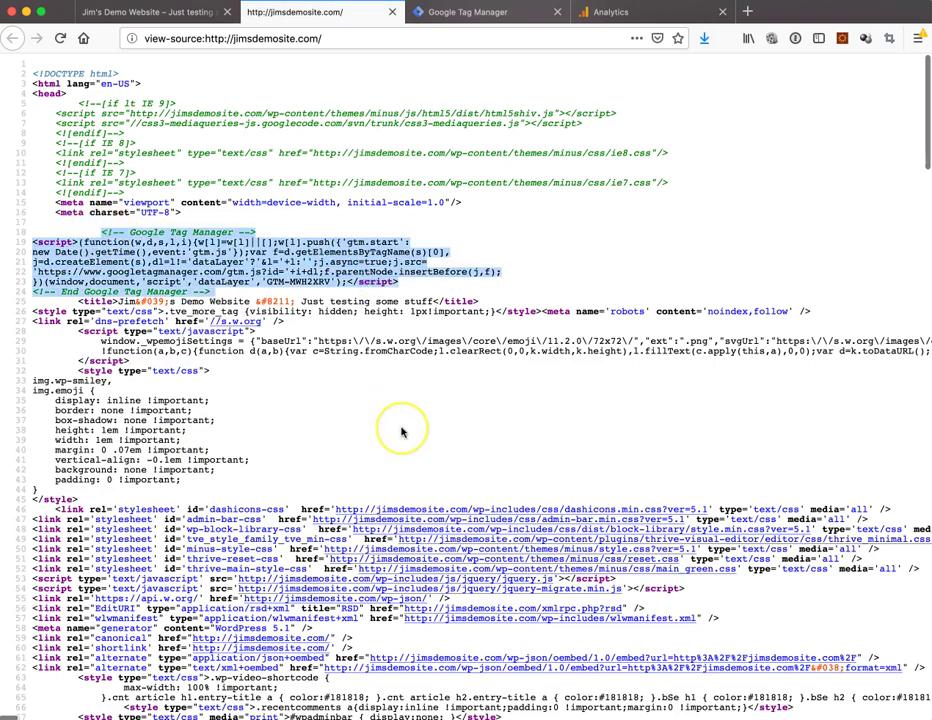
{"action": "scroll", "coordinate": [401, 432], "scroll_direction": "down", "scroll_amount": 1}
{"action": "scroll", "coordinate": [401, 432], "scroll_direction": "down", "scroll_amount": 15}
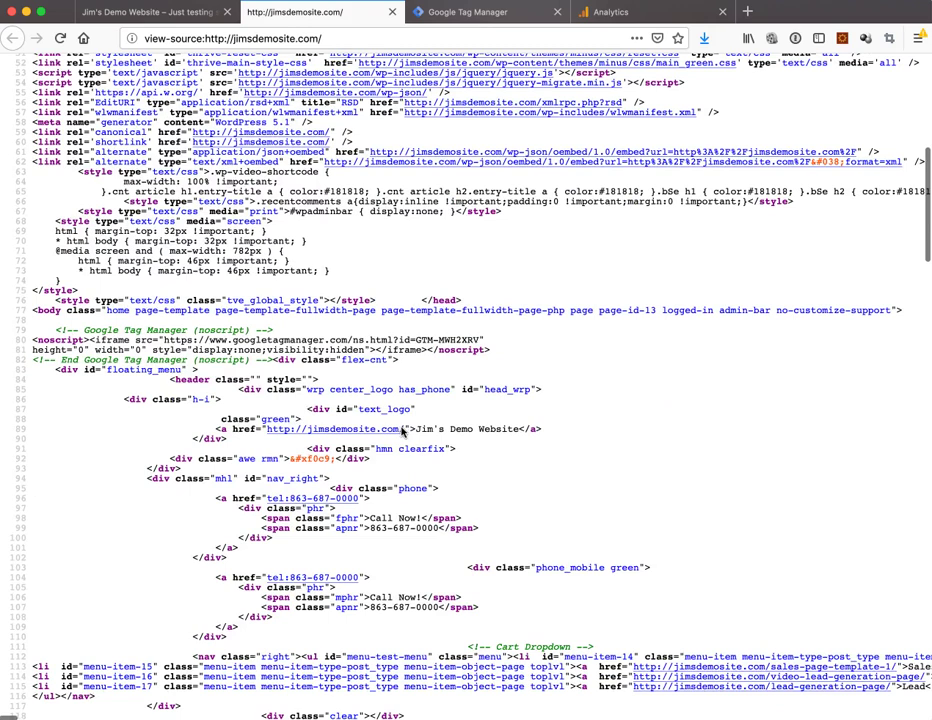
{"action": "left_click_drag", "start_coordinate": [52, 331], "coordinate": [276, 362]}
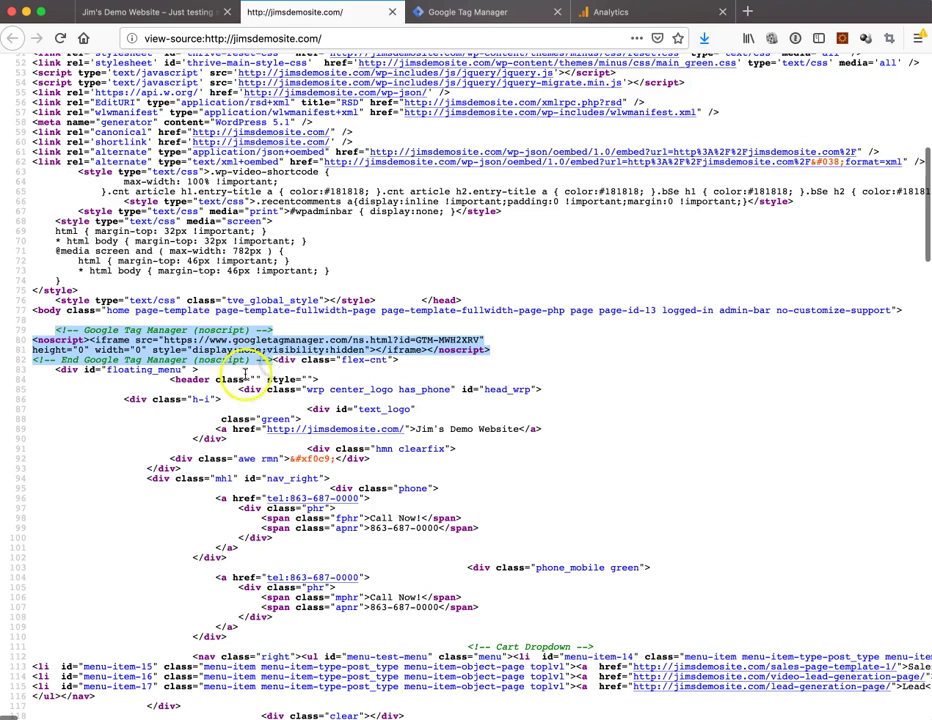
{"action": "left_click", "coordinate": [391, 12]}
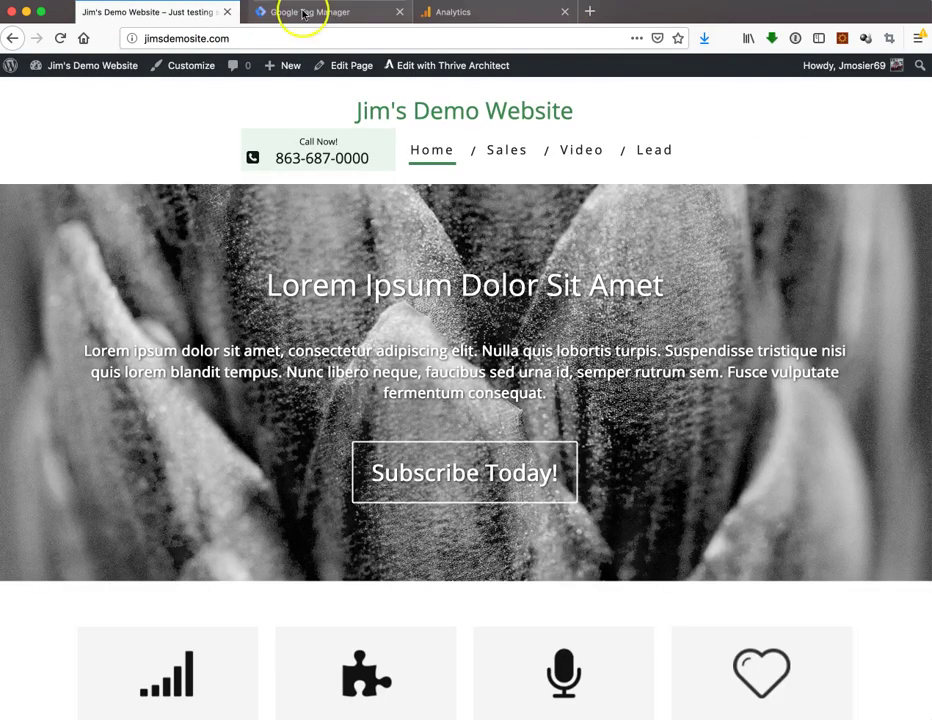
Start a new tag in the Tag Manager container's Tags section
{"action": "left_click", "coordinate": [289, 17]}
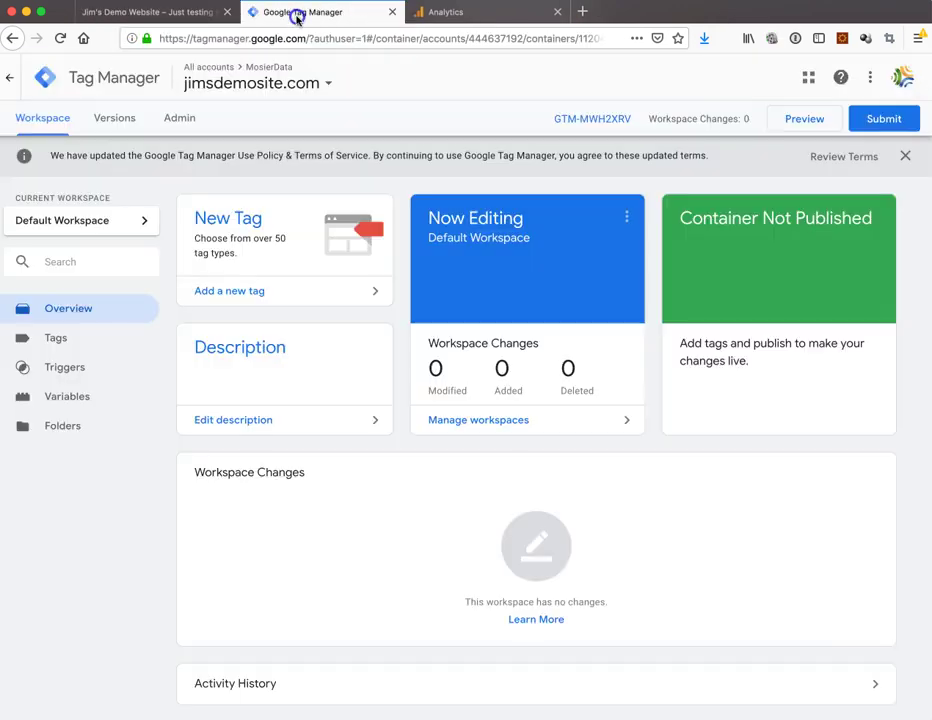
{"action": "left_click", "coordinate": [45, 345]}
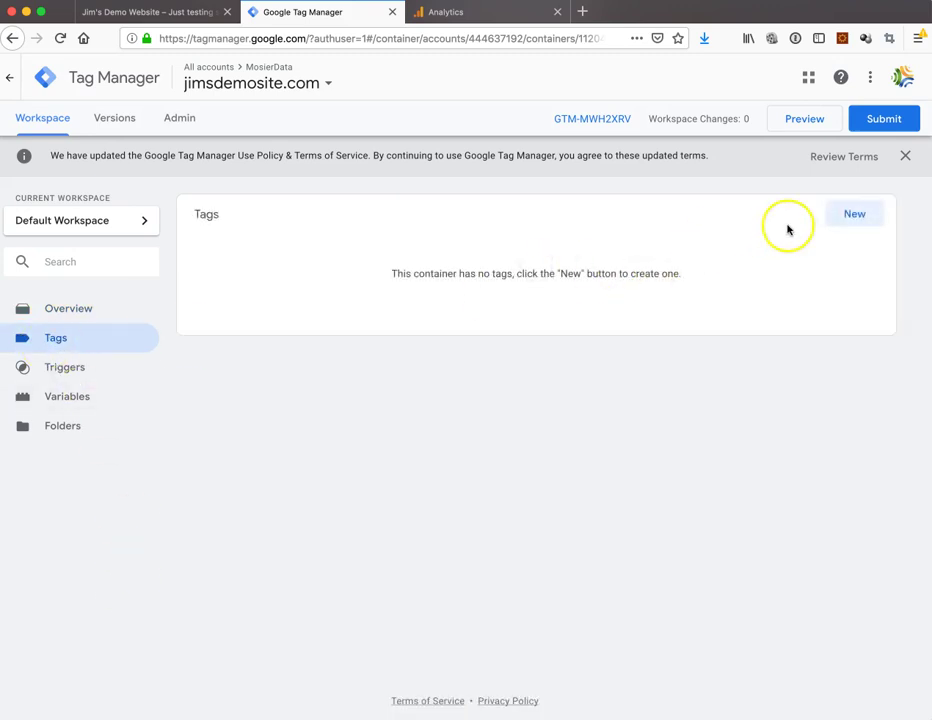
{"action": "left_click", "coordinate": [863, 214]}
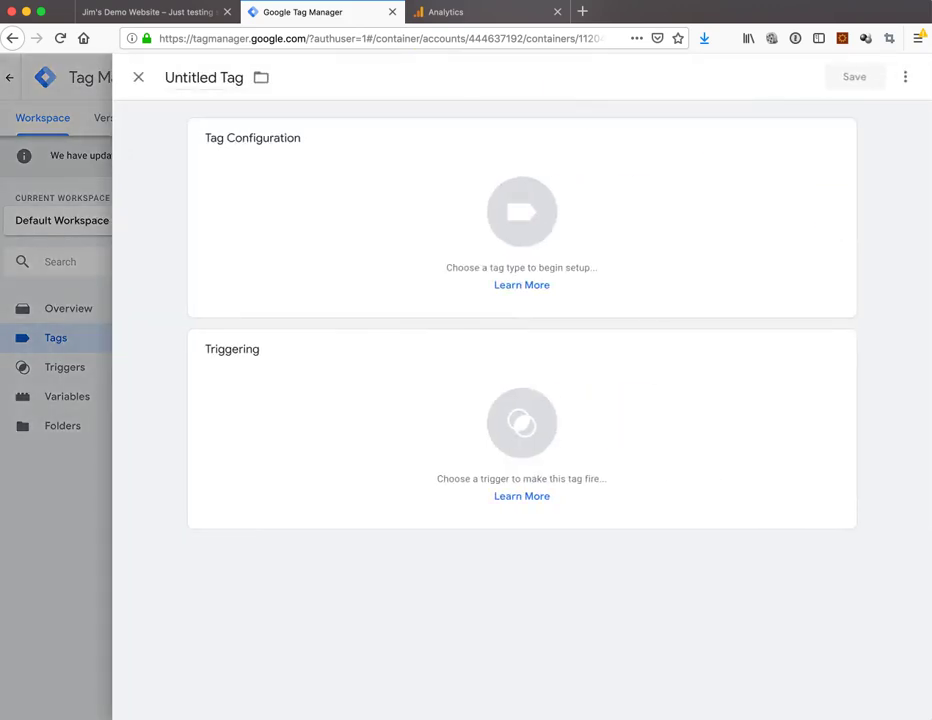
Copy the property's tracking ID from the Analytics tracking code page
{"action": "left_click", "coordinate": [441, 16]}
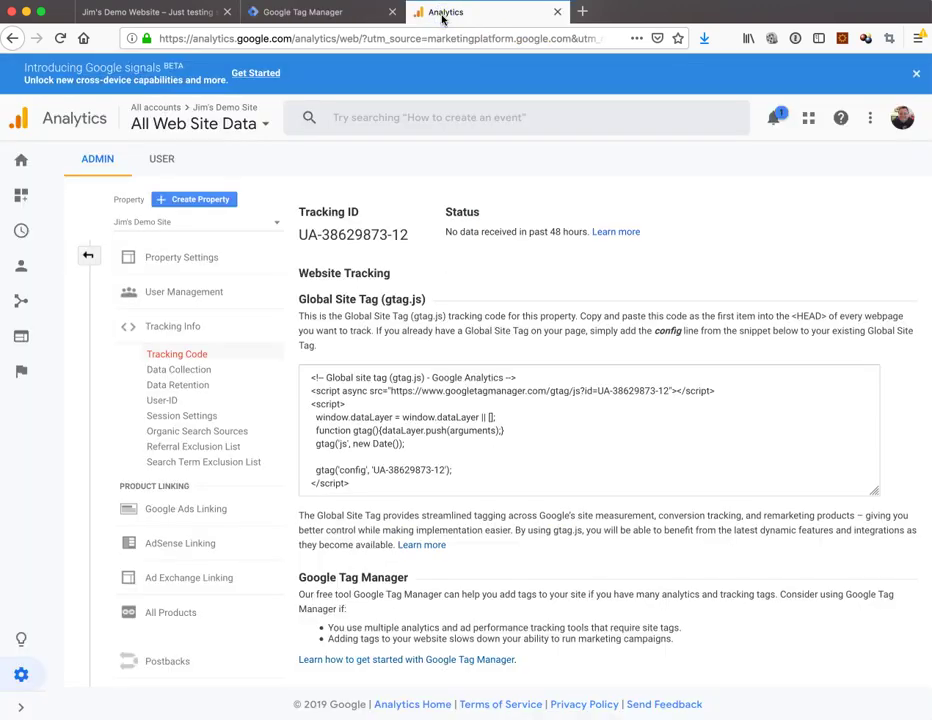
{"action": "left_click_drag", "start_coordinate": [406, 233], "coordinate": [302, 233]}
{"action": "right_click", "coordinate": [302, 233]}
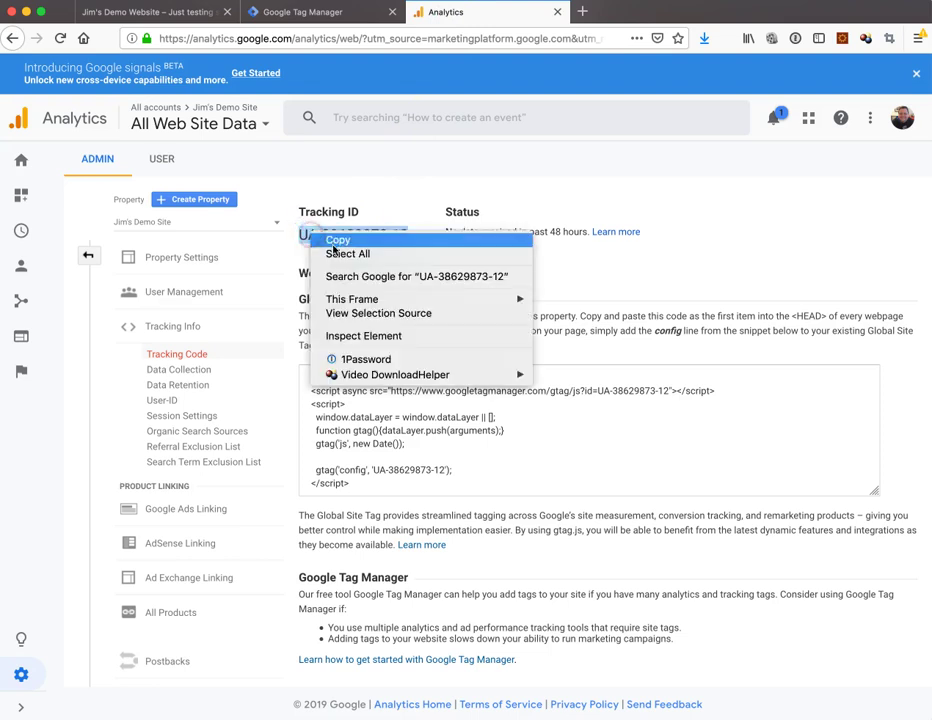
{"action": "left_click", "coordinate": [336, 241]}
{"action": "left_click", "coordinate": [300, 12]}
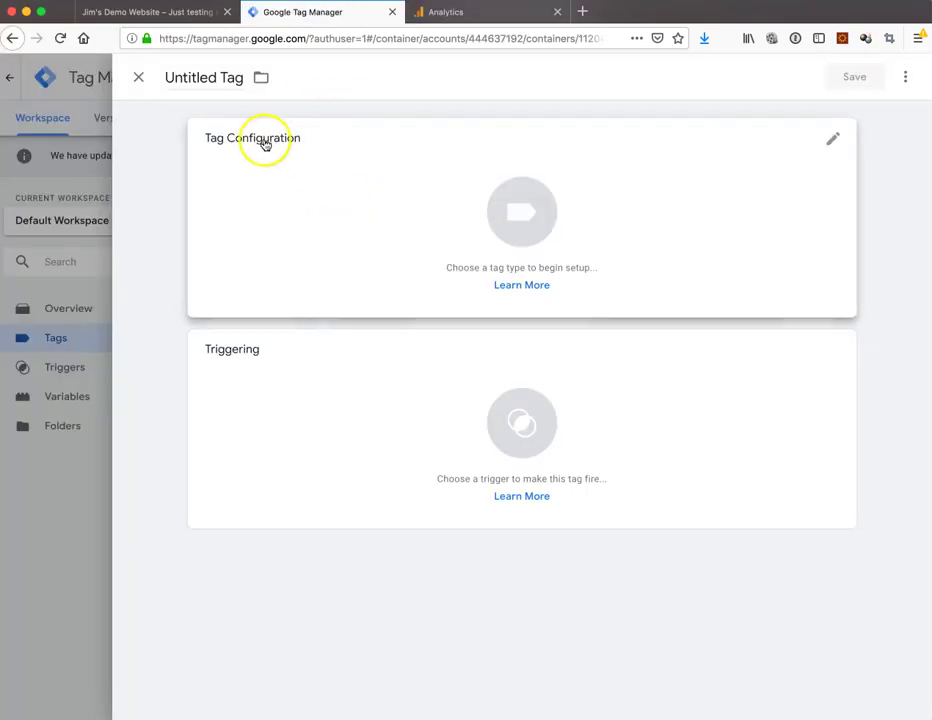
Name the tag 'GA - Pageview' and make it a Universal Analytics Page View tag
{"action": "triple_click", "coordinate": [209, 77]}
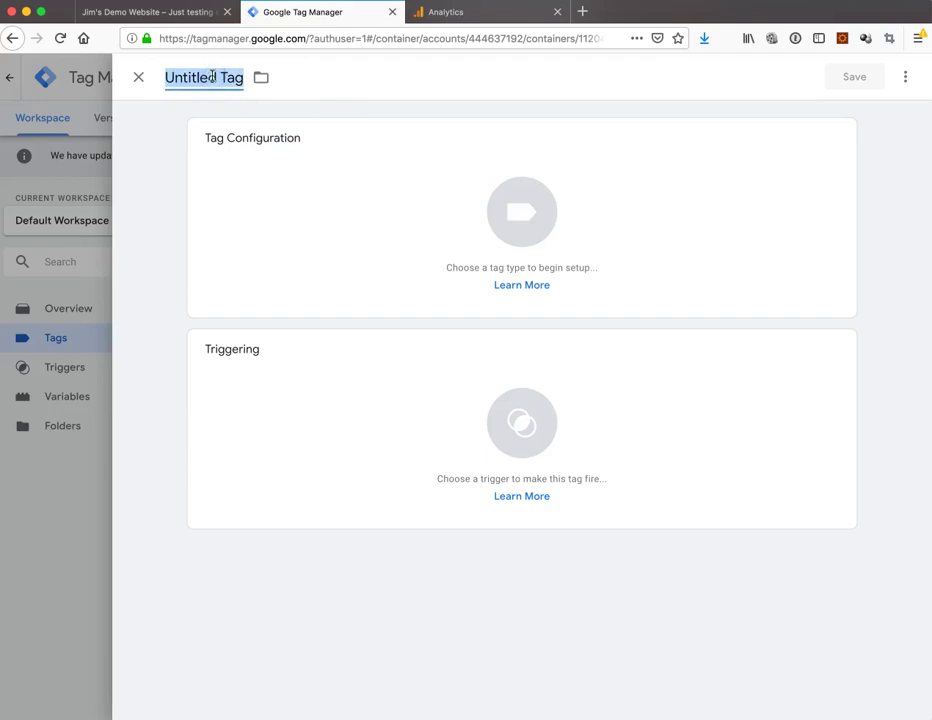
{"action": "type", "text": "GA"}
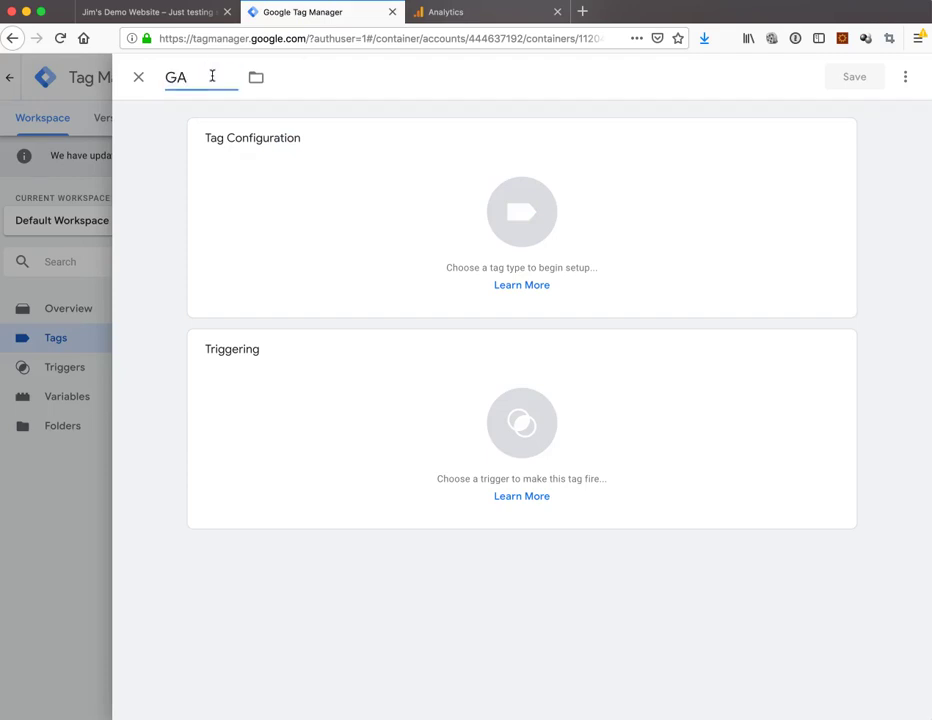
{"action": "type", "text": " - Pageview"}
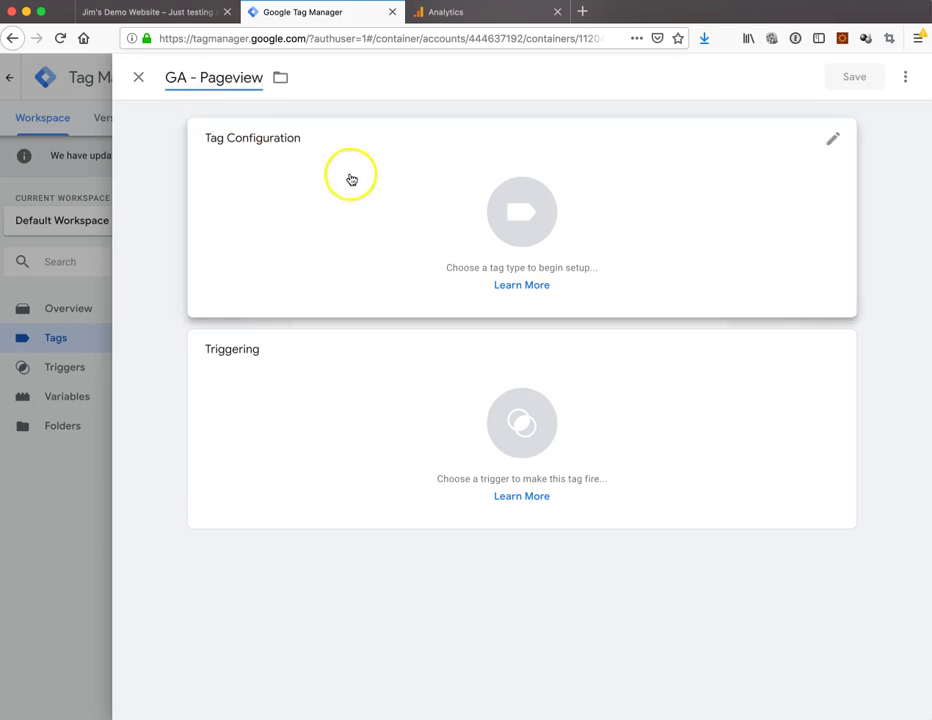
{"action": "left_click", "coordinate": [833, 142]}
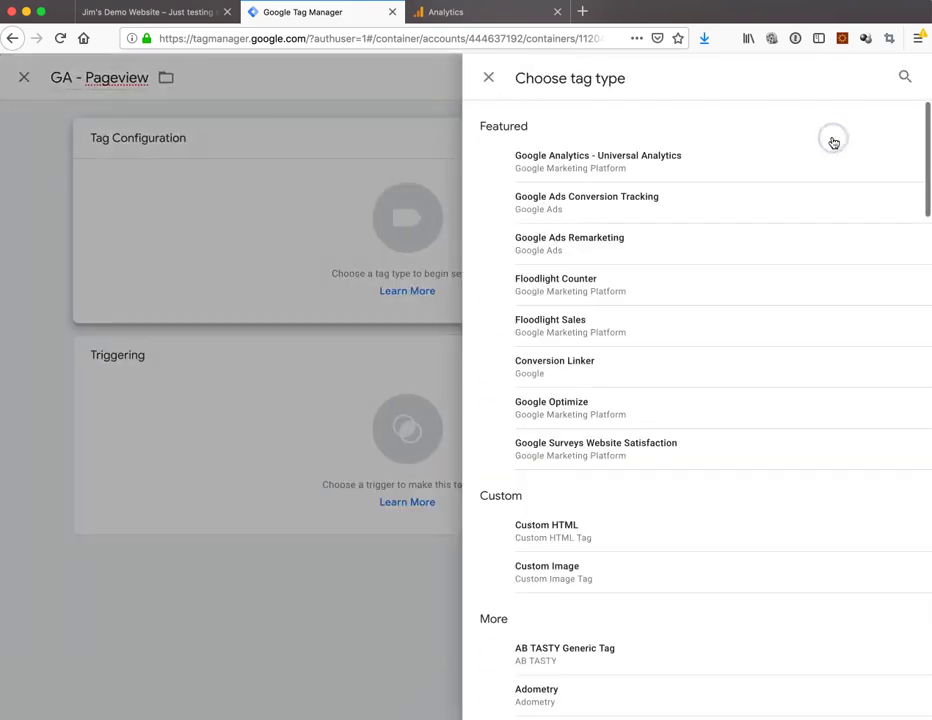
{"action": "left_click", "coordinate": [562, 163]}
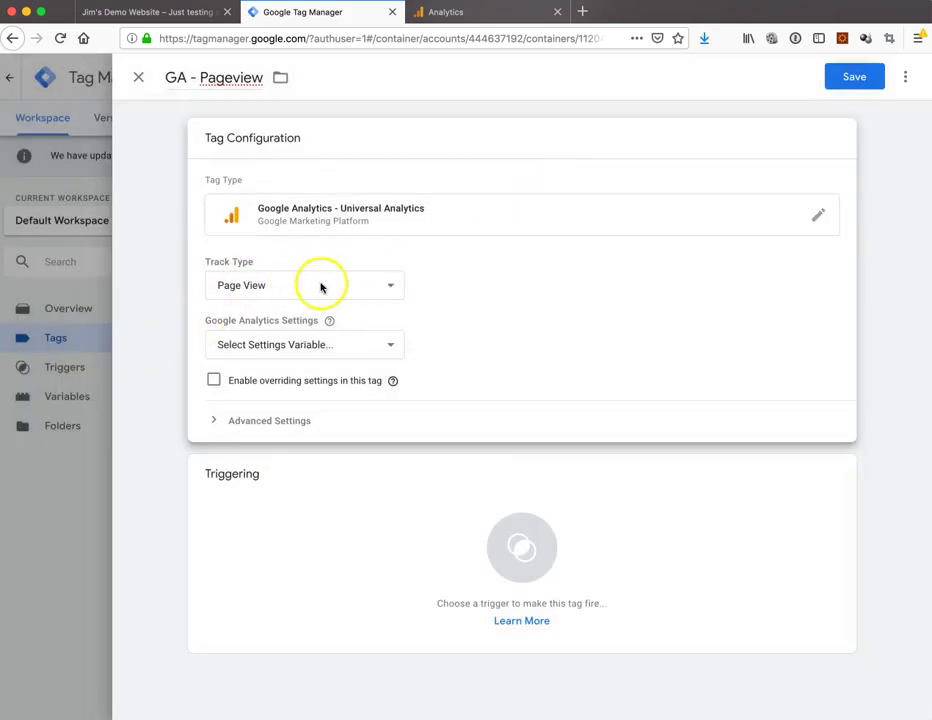
{"action": "left_click", "coordinate": [390, 346]}
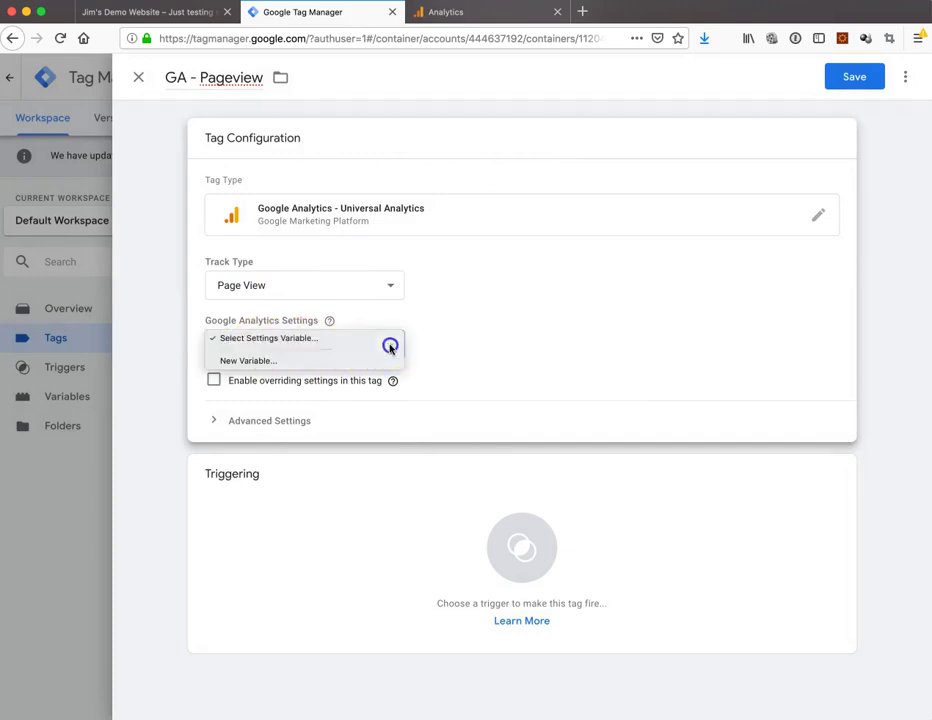
Create a new Google Analytics Settings variable named 'GA ID'
{"action": "left_click", "coordinate": [247, 362]}
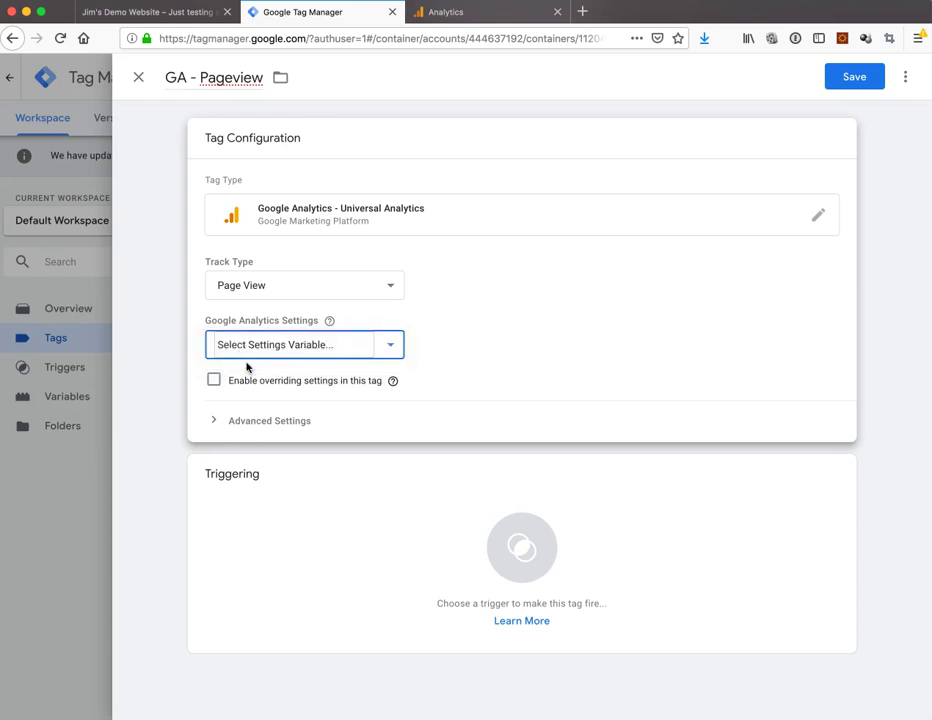
{"action": "double_click", "coordinate": [208, 78]}
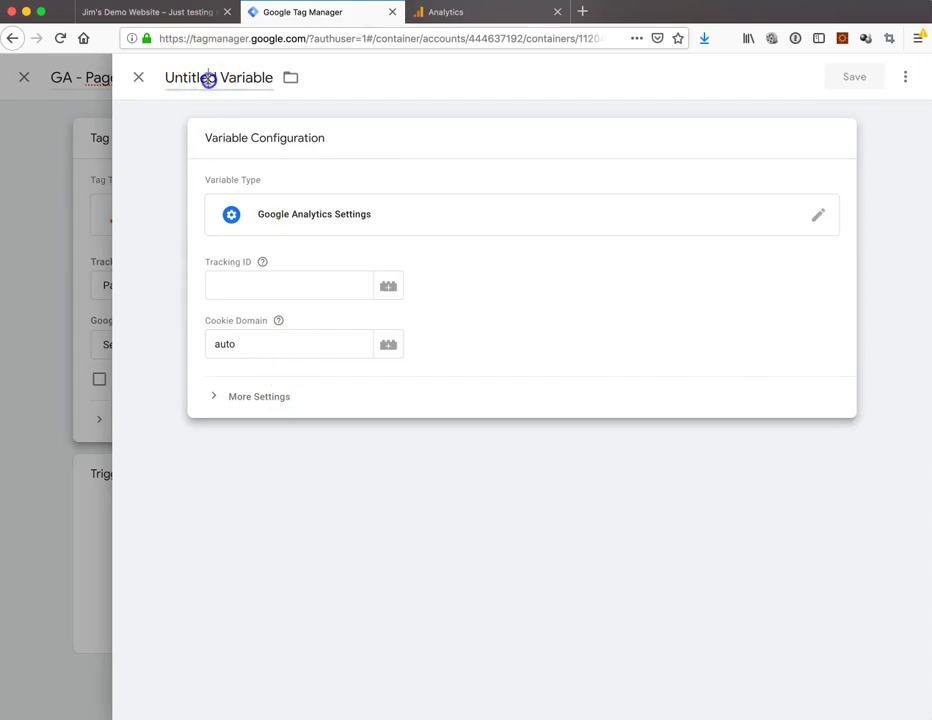
{"action": "triple_click", "coordinate": [208, 78]}
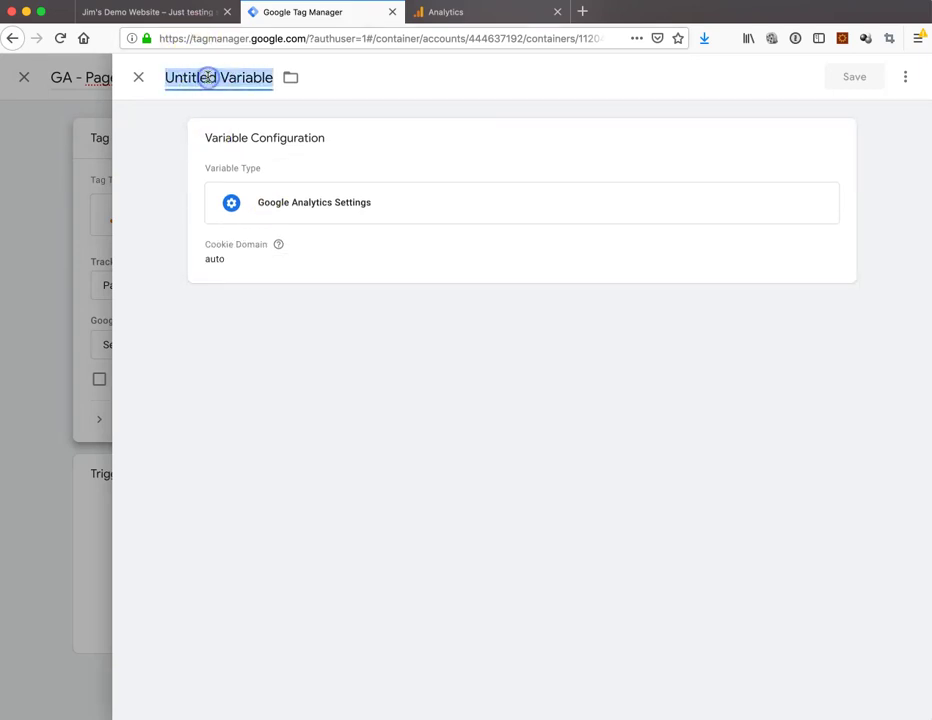
{"action": "type", "text": "GA I"}
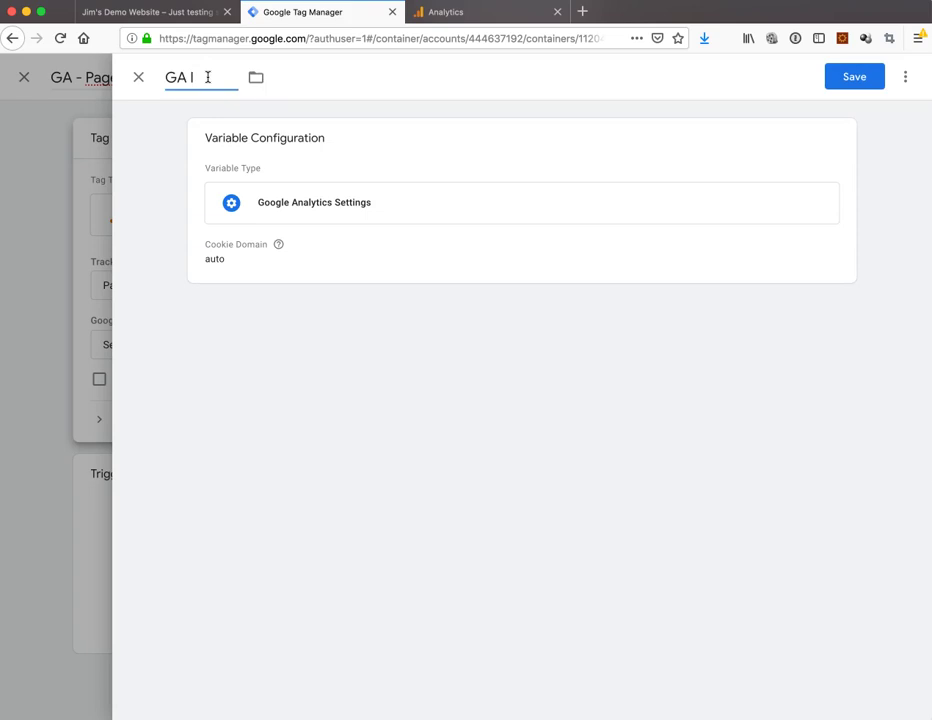
{"action": "type", "text": "D"}
{"action": "left_click", "coordinate": [333, 202]}
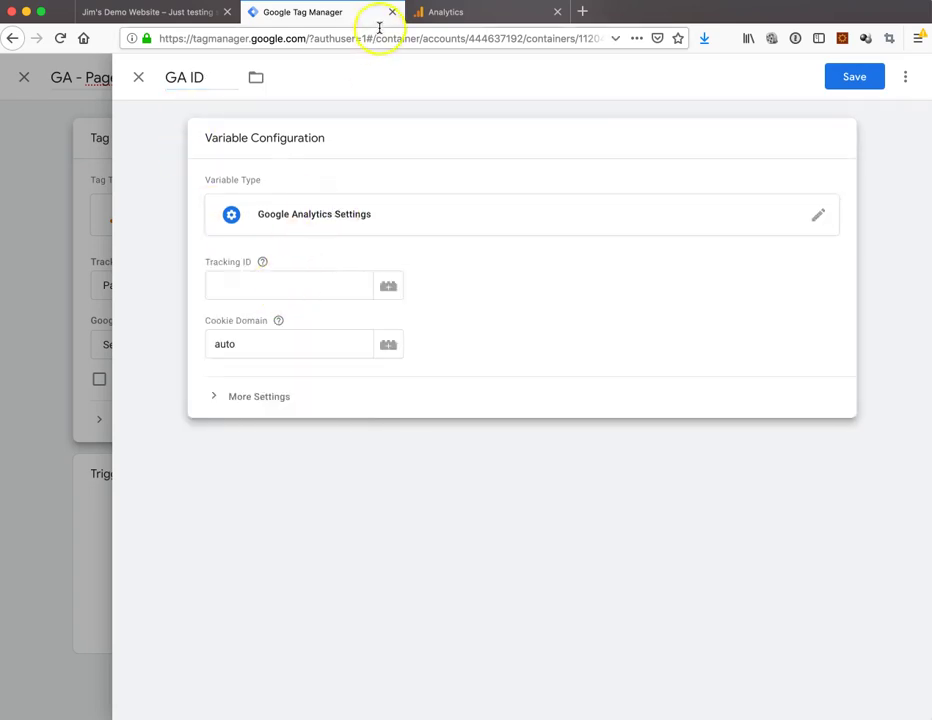
Paste the Analytics tracking ID into the variable's Tracking ID field and save it
{"action": "left_click", "coordinate": [430, 13]}
{"action": "right_click", "coordinate": [346, 228]}
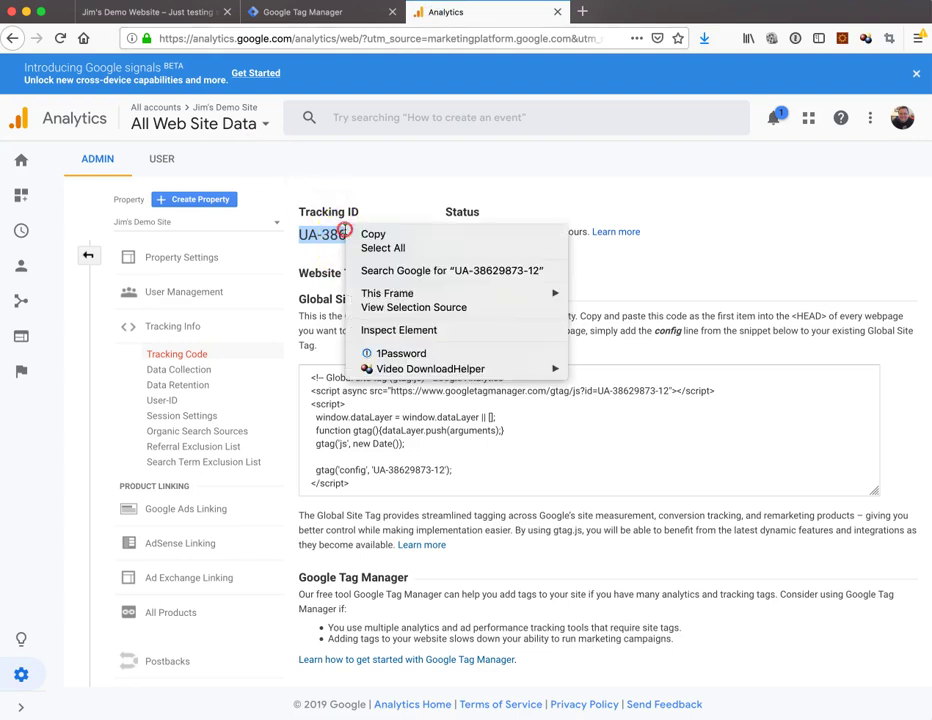
{"action": "left_click", "coordinate": [373, 234]}
{"action": "left_click", "coordinate": [300, 13]}
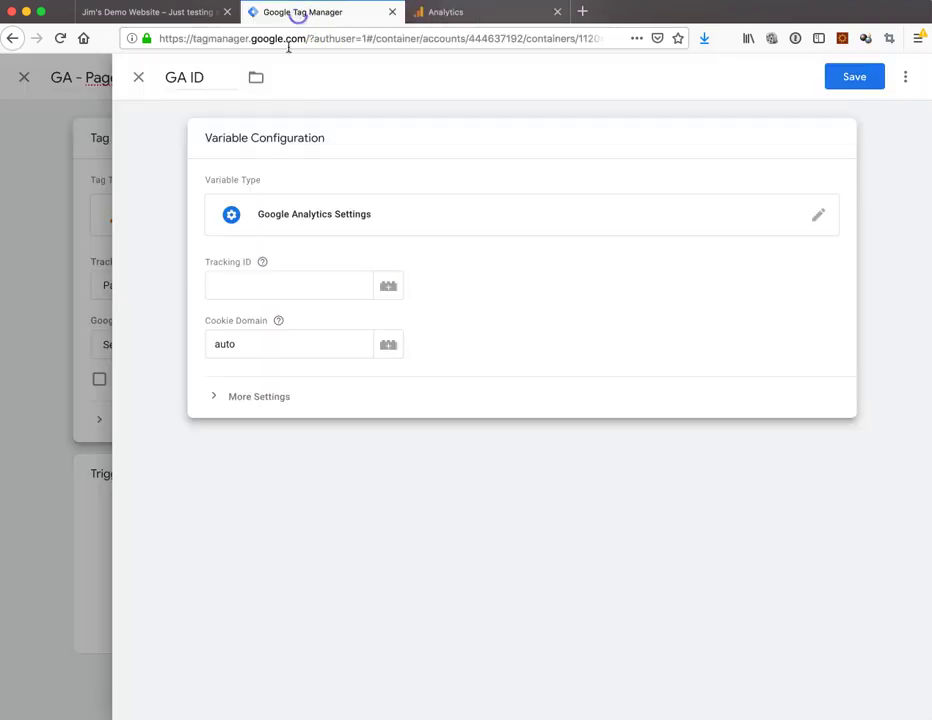
{"action": "left_click", "coordinate": [257, 290]}
{"action": "key", "text": "super+v"}
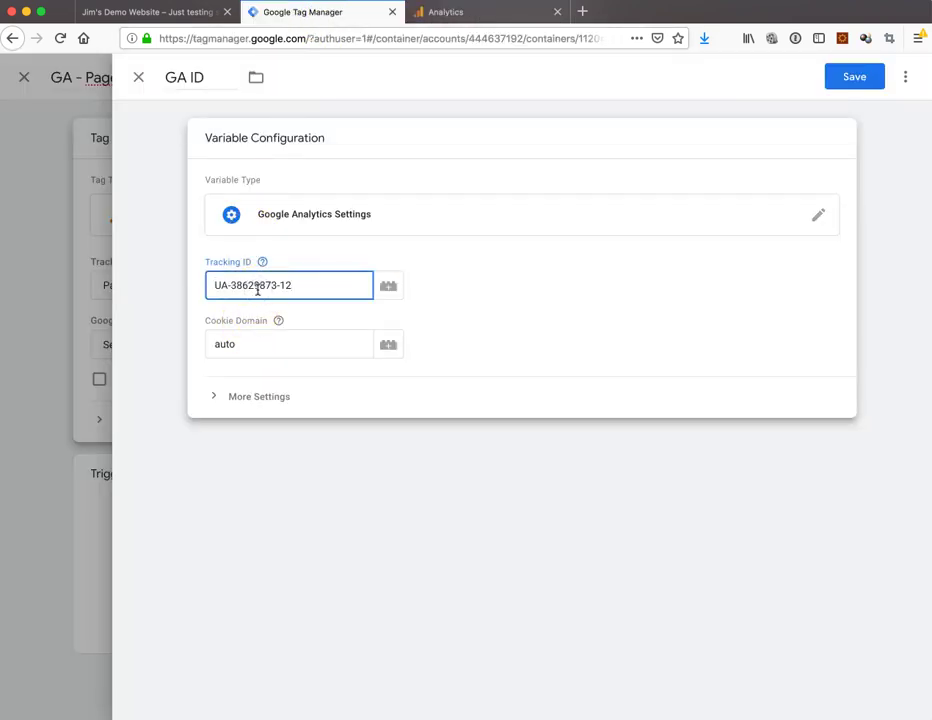
{"action": "left_click", "coordinate": [840, 80]}
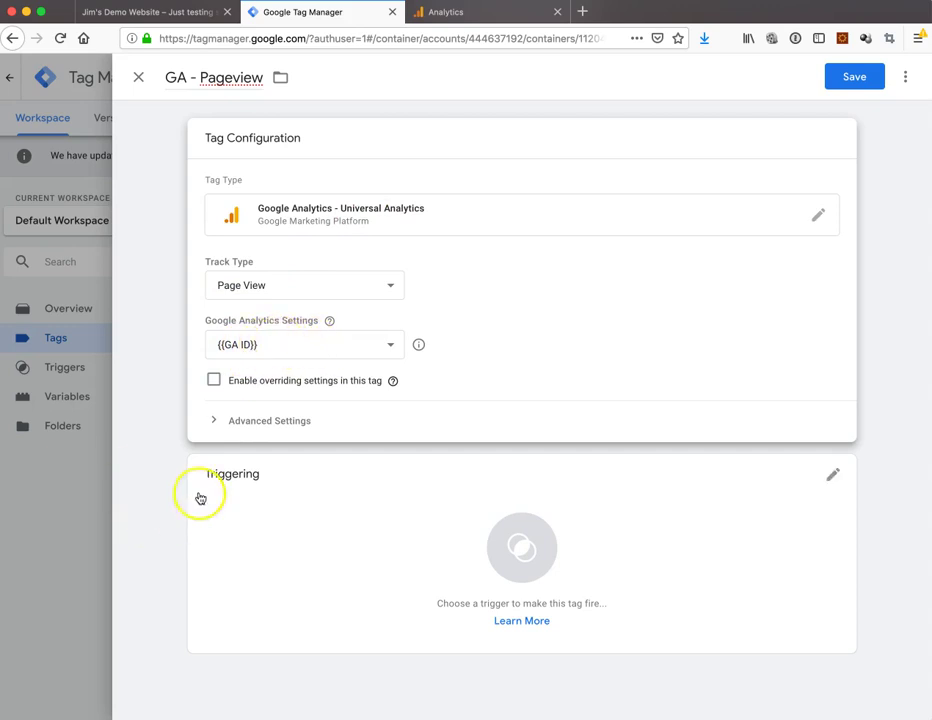
Set the GA - Pageview tag to trigger on All Pages and save it
{"action": "left_click", "coordinate": [830, 478]}
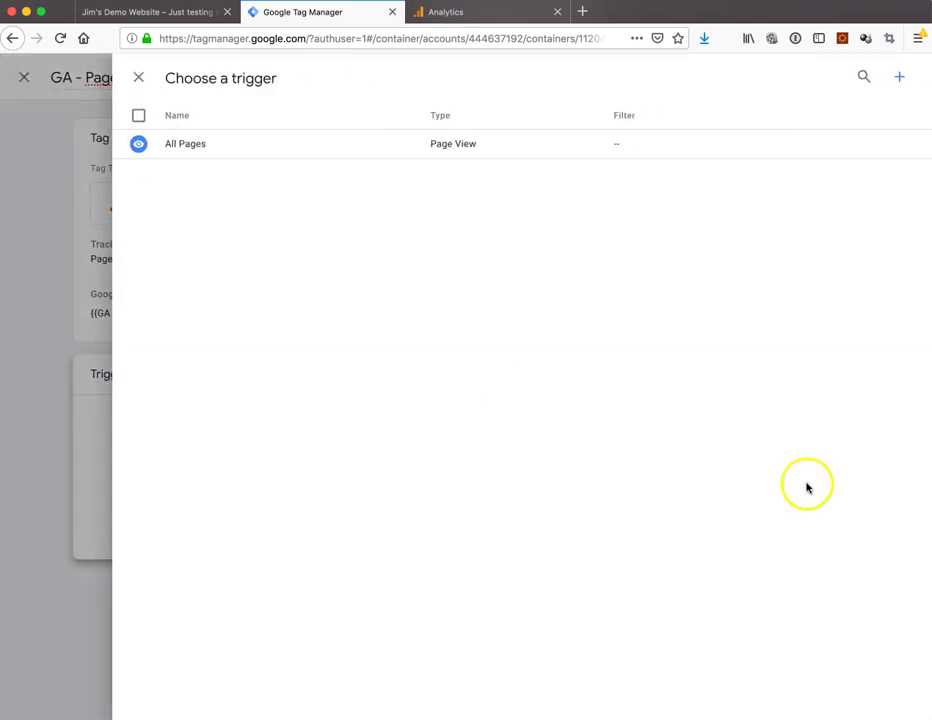
{"action": "left_click", "coordinate": [180, 146]}
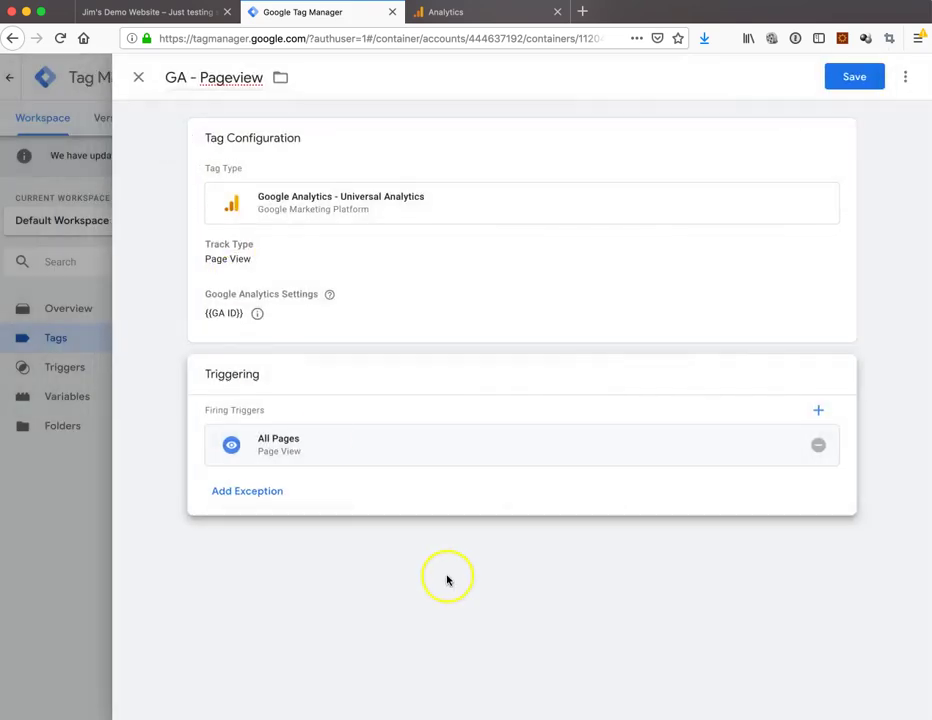
{"action": "left_click", "coordinate": [845, 77]}
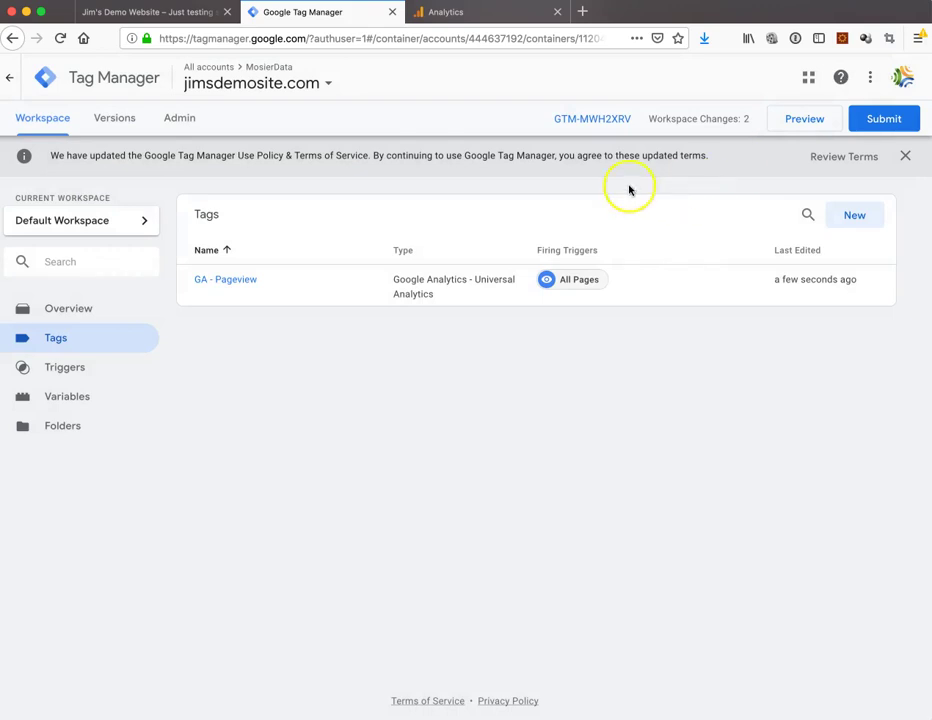
Submit the workspace changes and publish them as version 'Adding GA'
{"action": "left_click", "coordinate": [877, 120]}
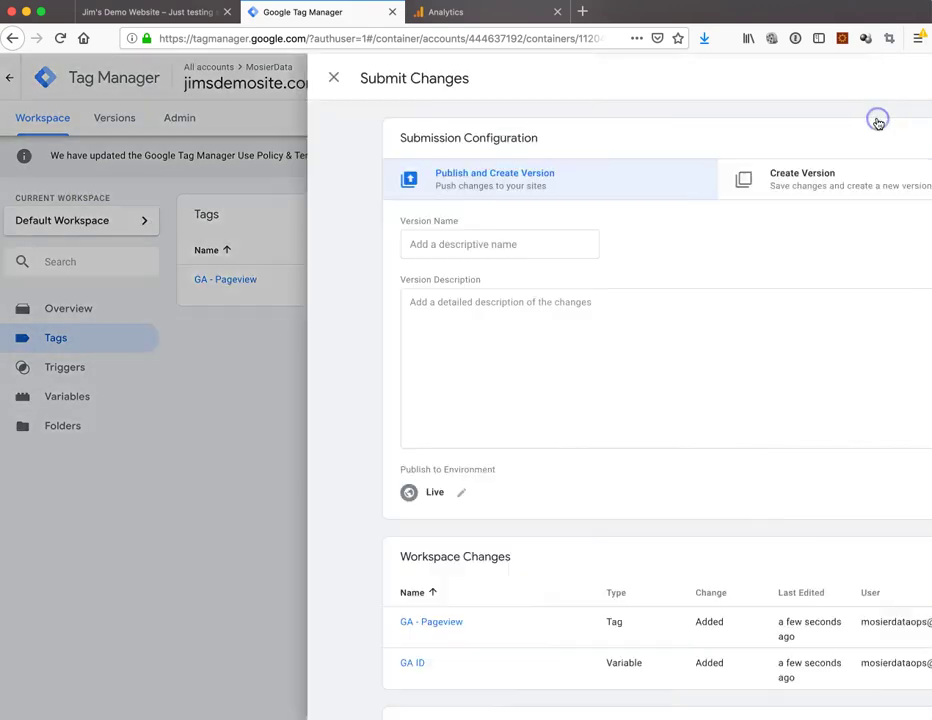
{"action": "left_click", "coordinate": [328, 234]}
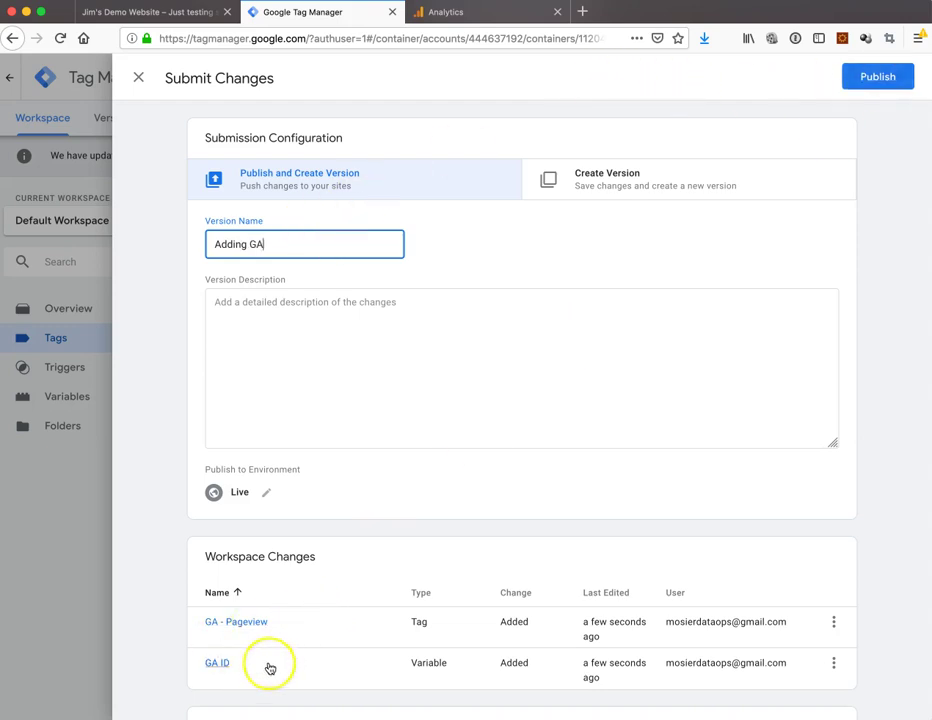
{"action": "left_click", "coordinate": [877, 76]}
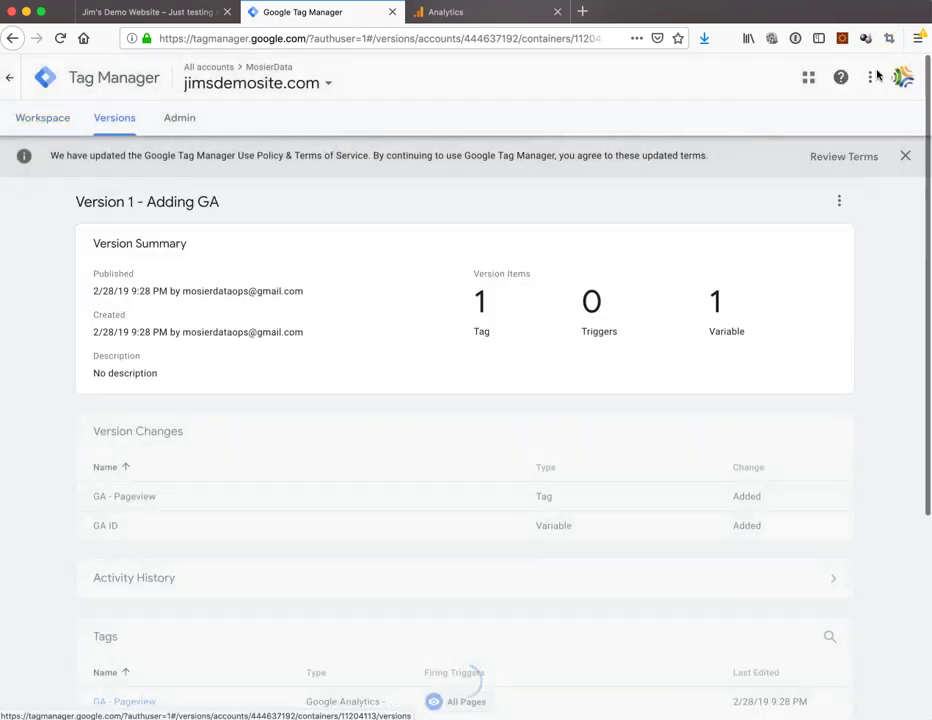
Enable preview mode and reload the demo site to see GA - Pageview fire once
{"action": "left_click", "coordinate": [45, 119]}
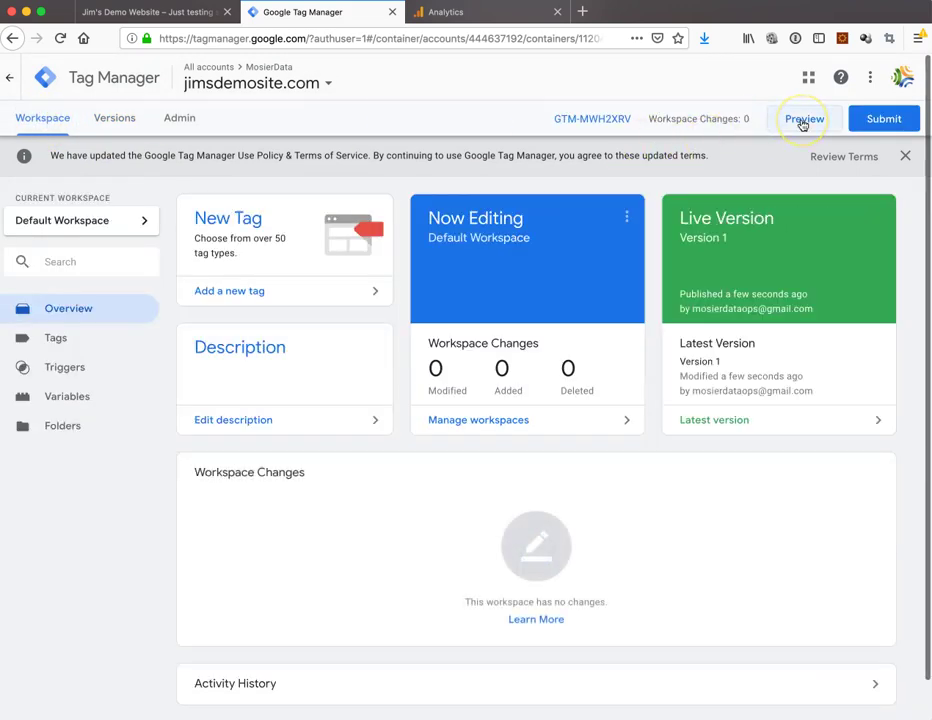
{"action": "left_click", "coordinate": [801, 121]}
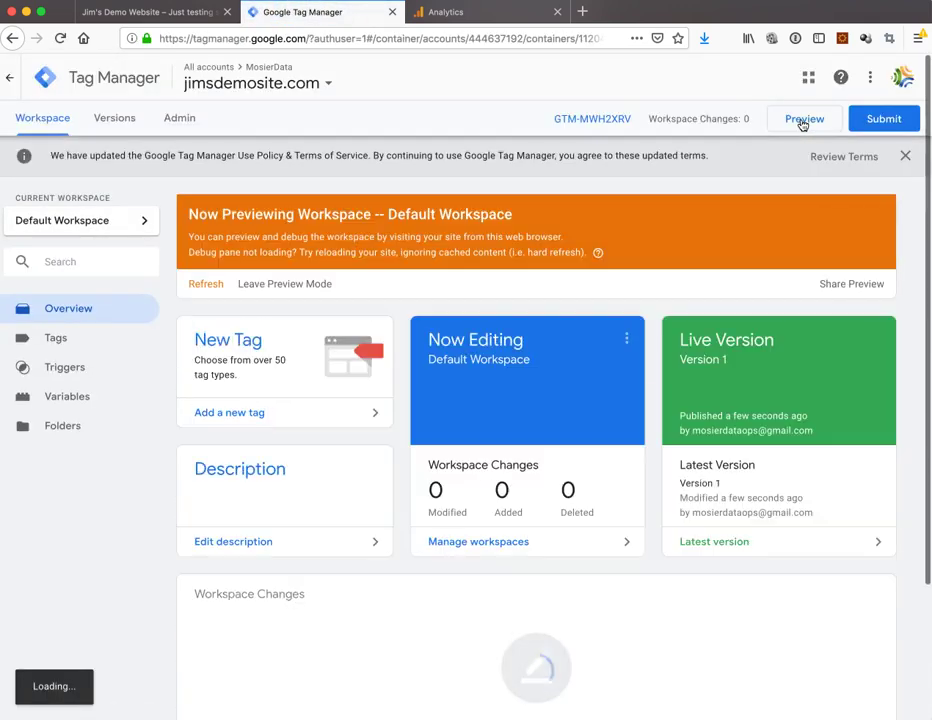
{"action": "left_click", "coordinate": [146, 14]}
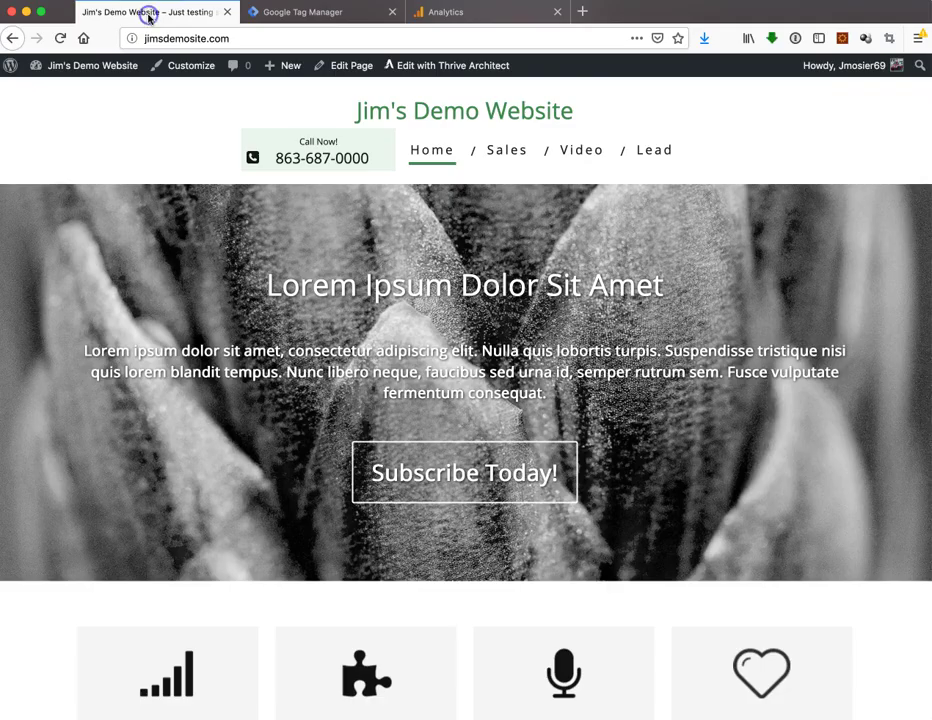
{"action": "left_click", "coordinate": [60, 38]}
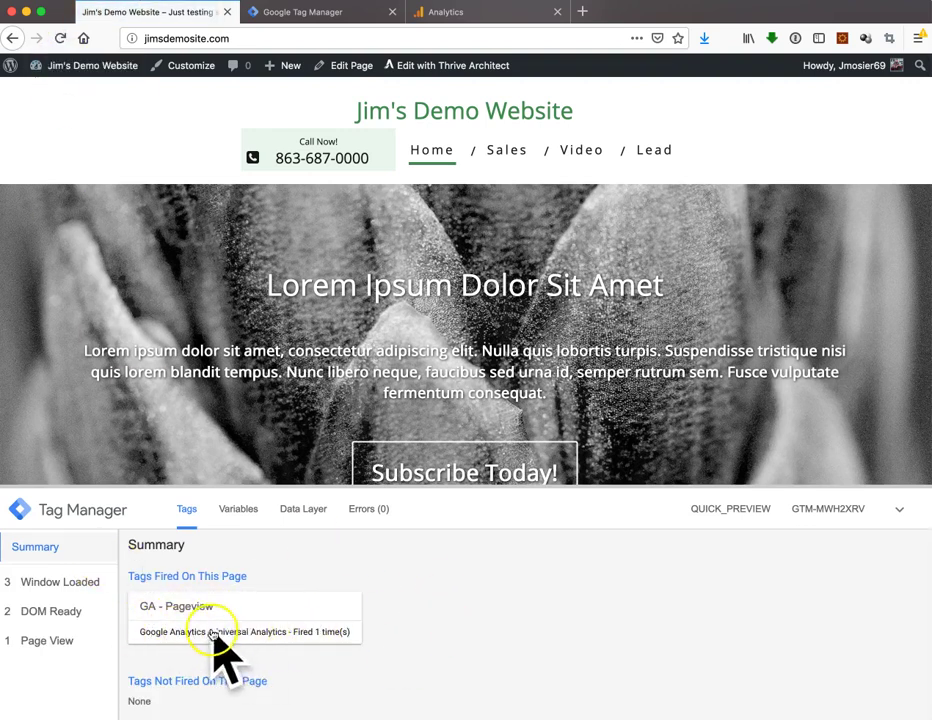
Open Analytics' Real-Time Overview showing 1 active user on the homepage '/'
{"action": "left_click", "coordinate": [464, 14]}
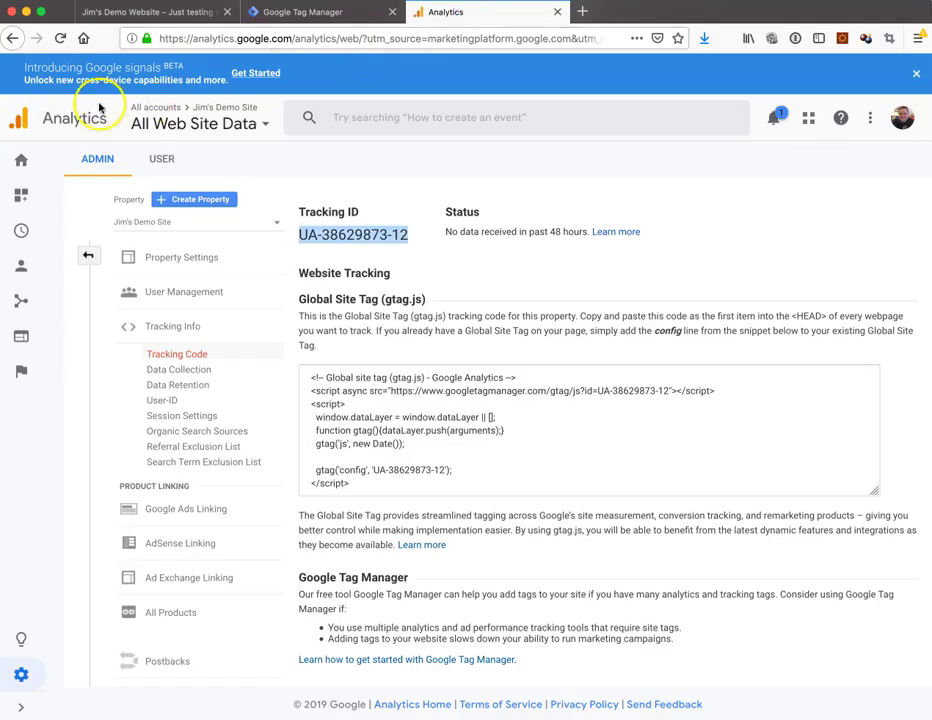
{"action": "left_click", "coordinate": [21, 231]}
{"action": "left_click", "coordinate": [82, 277]}
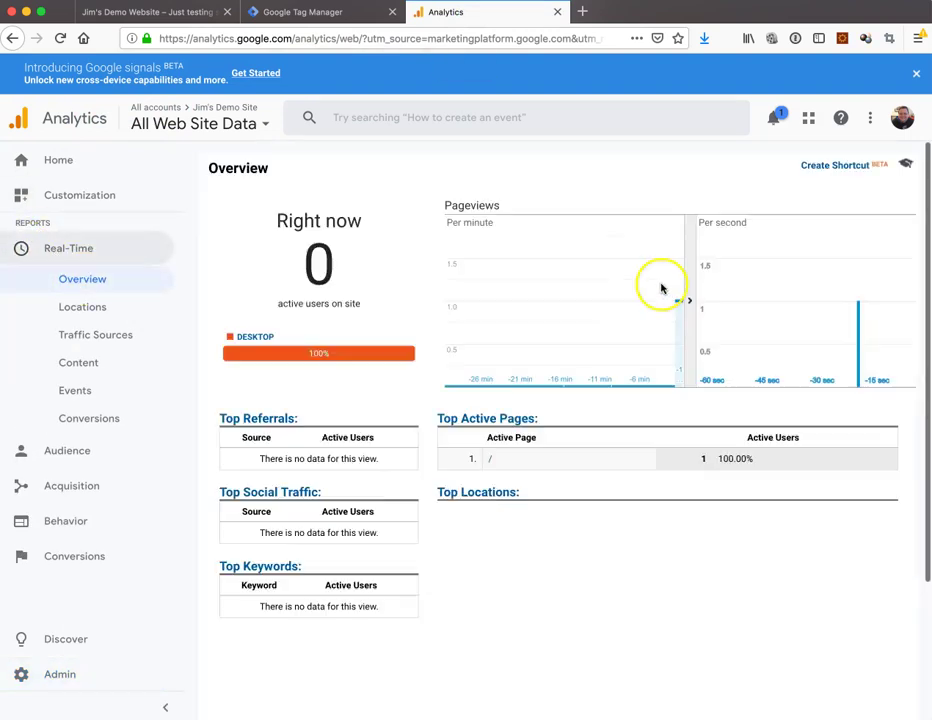